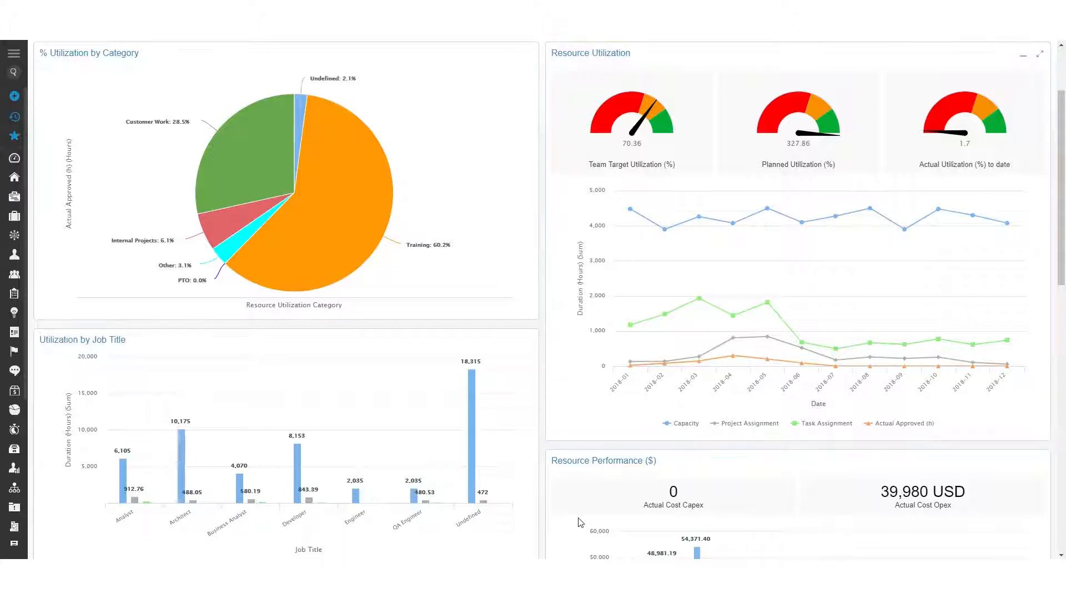
scroll(580, 523, "down", 2)
scroll(580, 522, "down", 2)
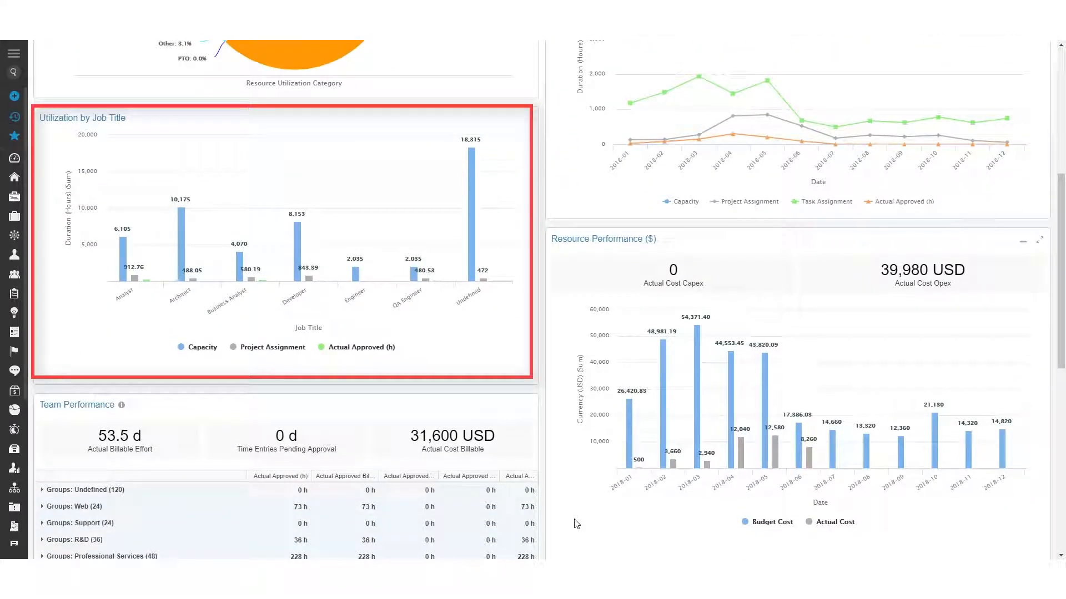
scroll(576, 524, "down", 6)
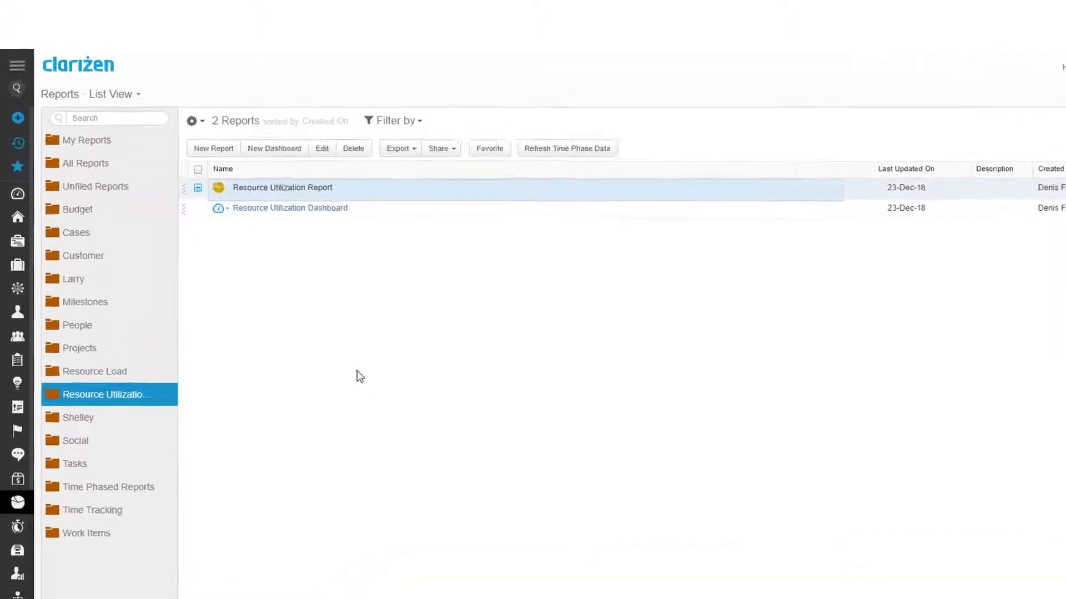
- Create a new report named "Resource Utilization" that reports on the User item type
left_click(232, 166)
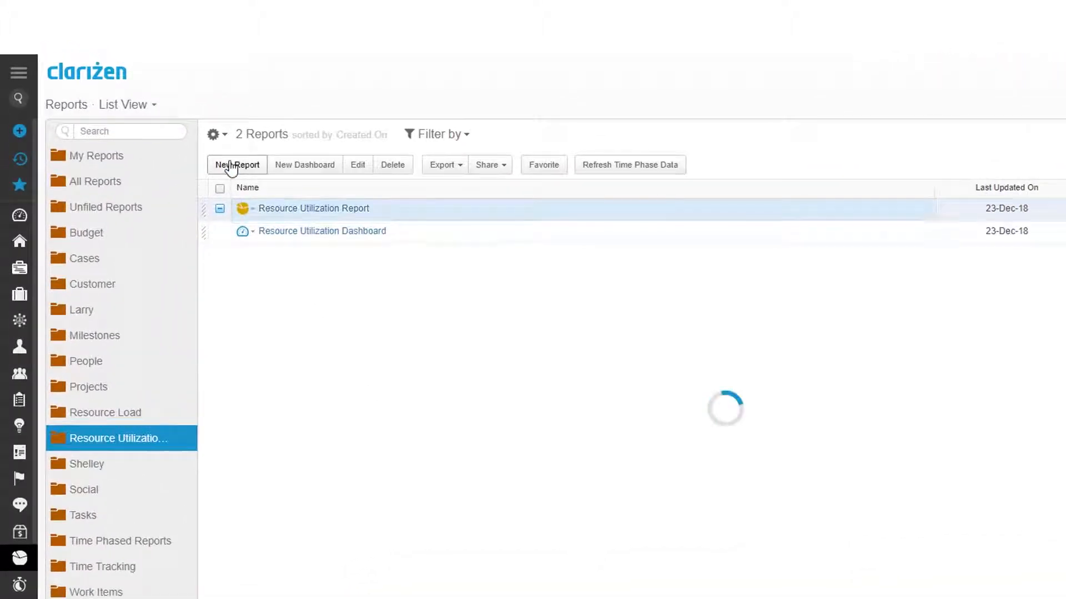
type("Resource Utiliza")
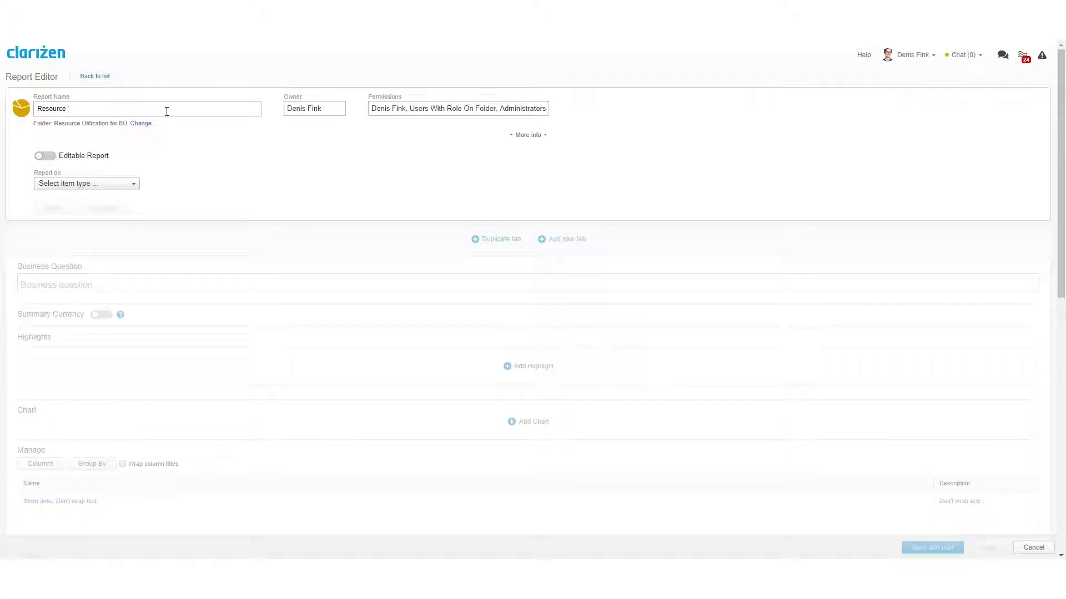
type("tion")
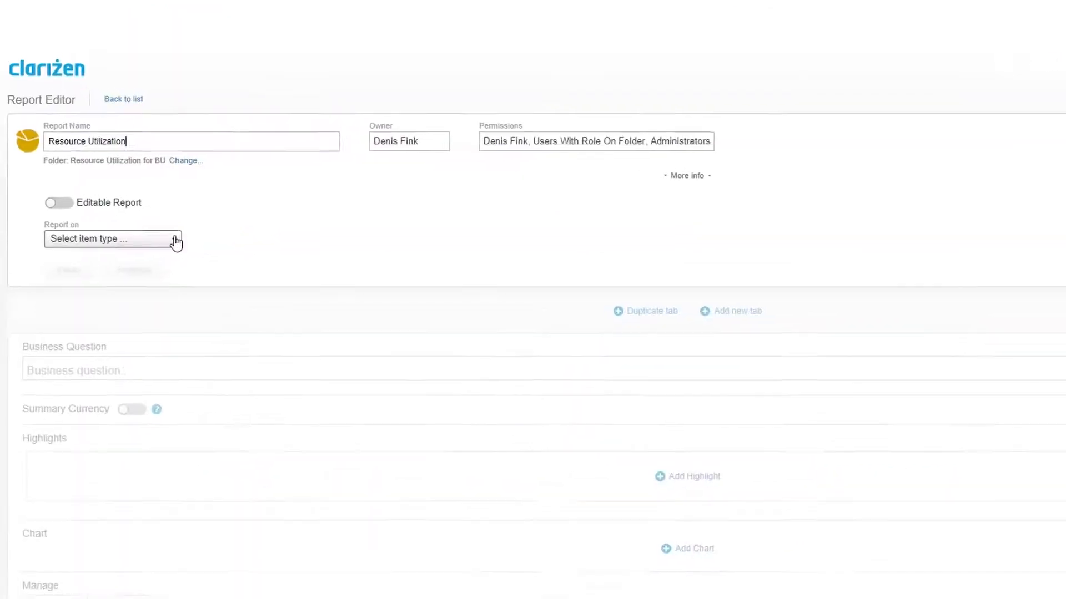
left_click(175, 243)
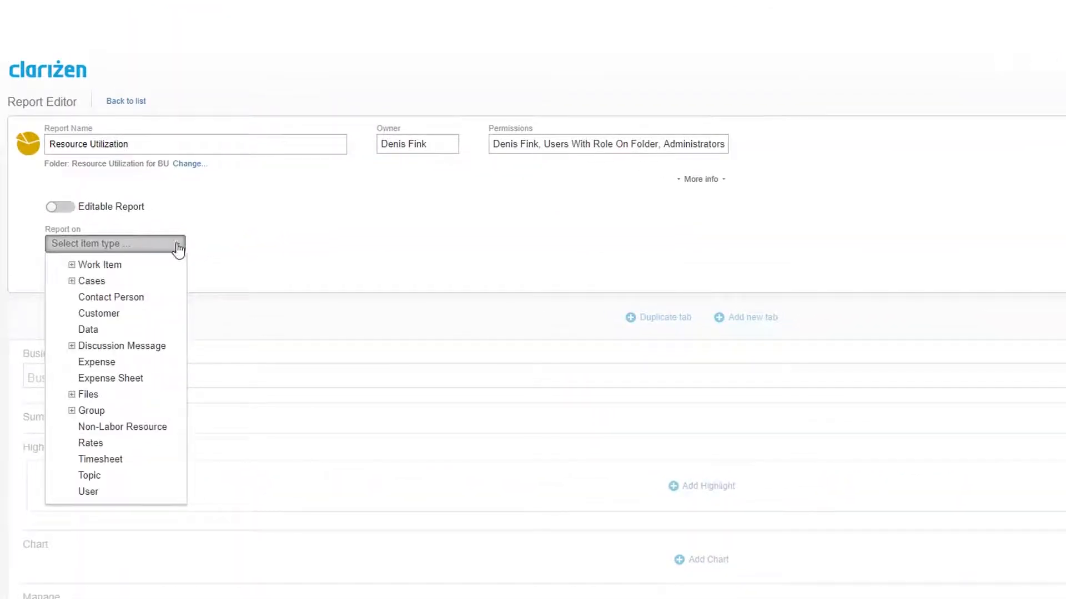
left_click(97, 493)
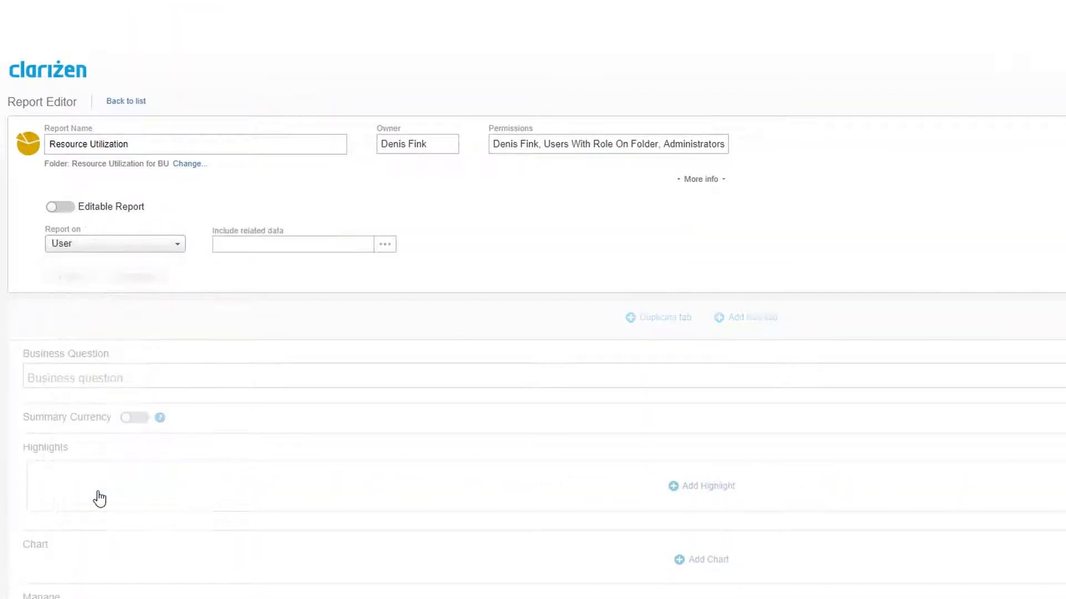
- Include Capacity Time Phase Data (Monthly) as the report's first related data
left_click(385, 244)
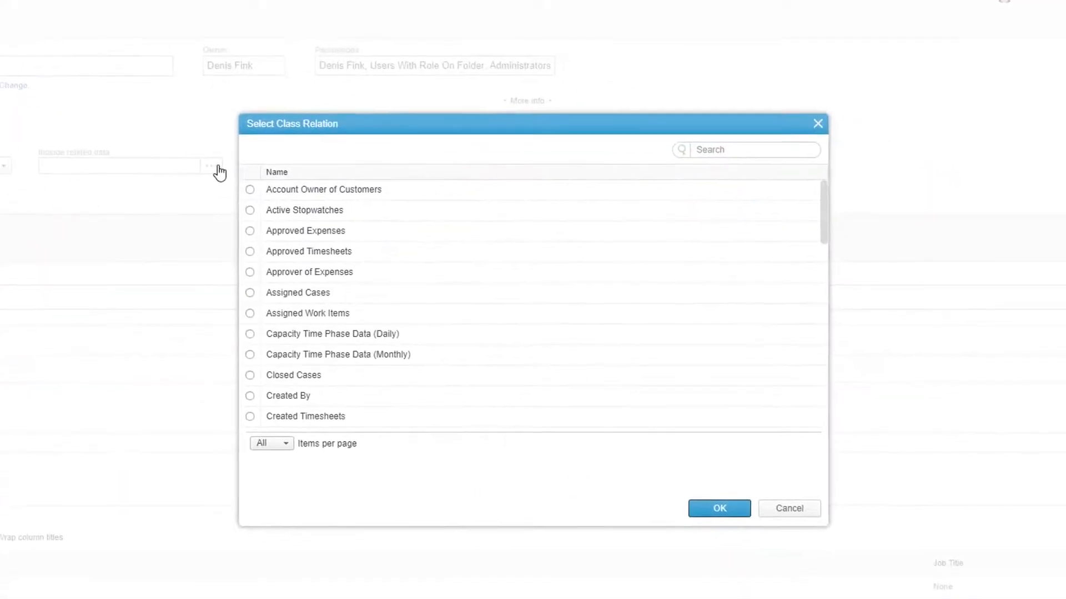
left_click(714, 149)
type("capacity")
left_click(630, 189)
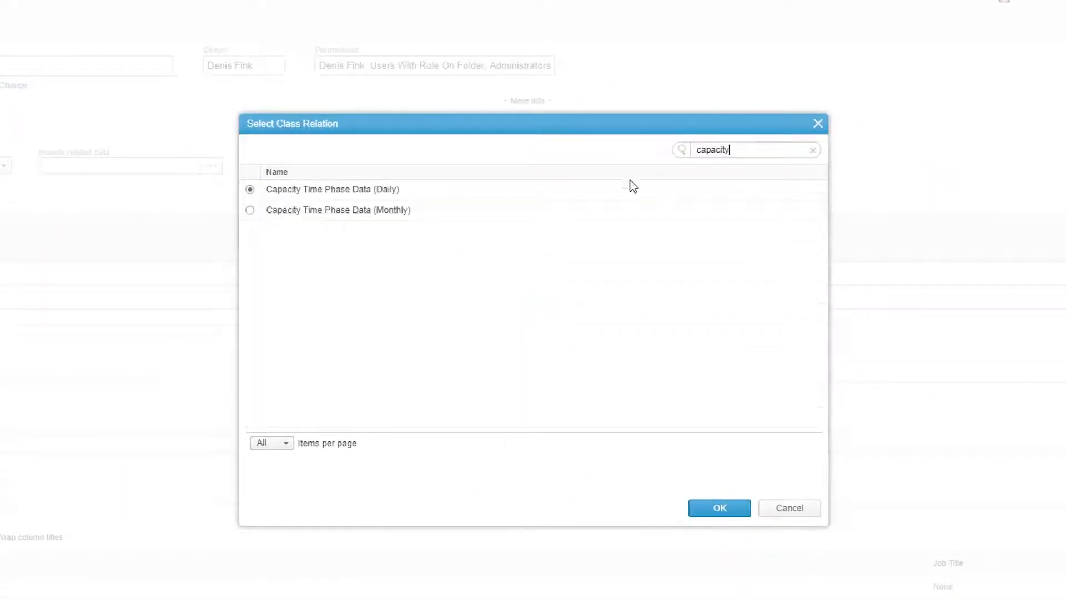
left_click(615, 216)
left_click(720, 508)
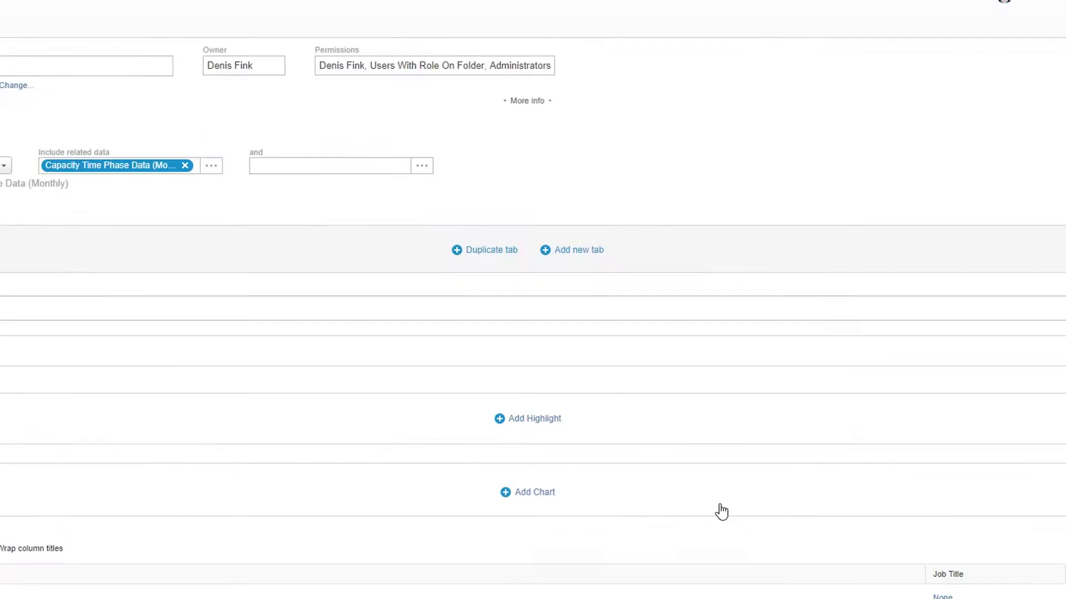
- Add Time Phase Data (Monthly) as the second level of related data
left_click(428, 169)
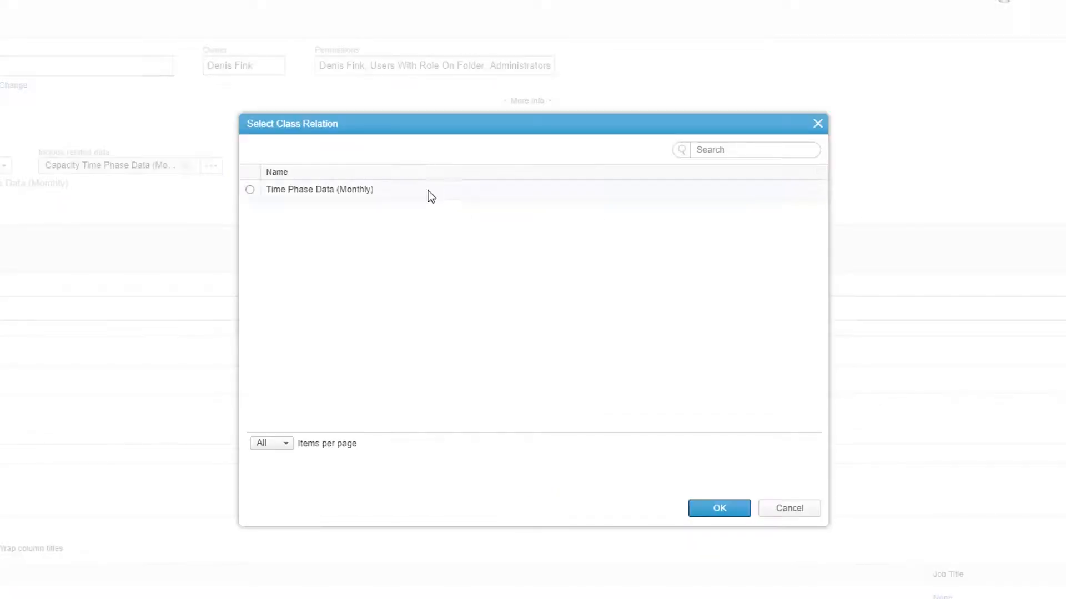
left_click(430, 195)
left_click(698, 515)
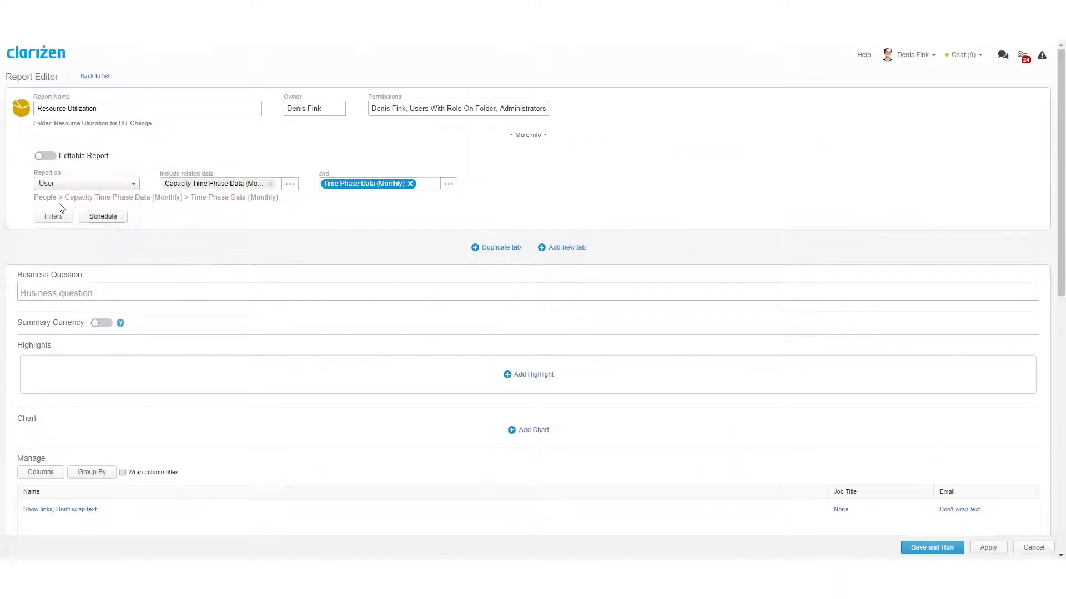
- Add a report filter on the Resourcing Group field from the Groups fields and save it
left_click(58, 216)
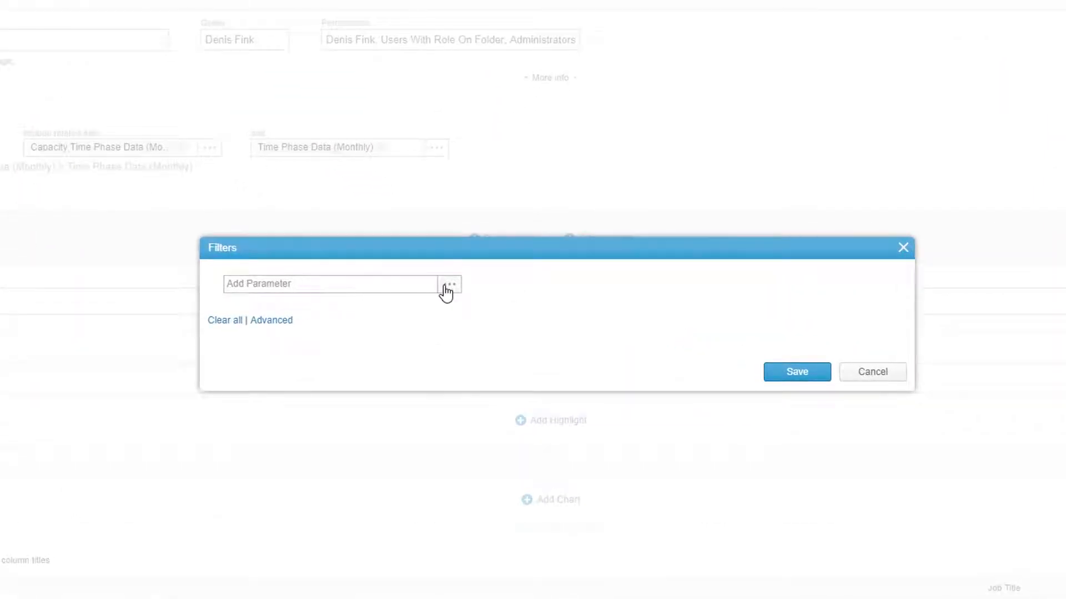
left_click(447, 290)
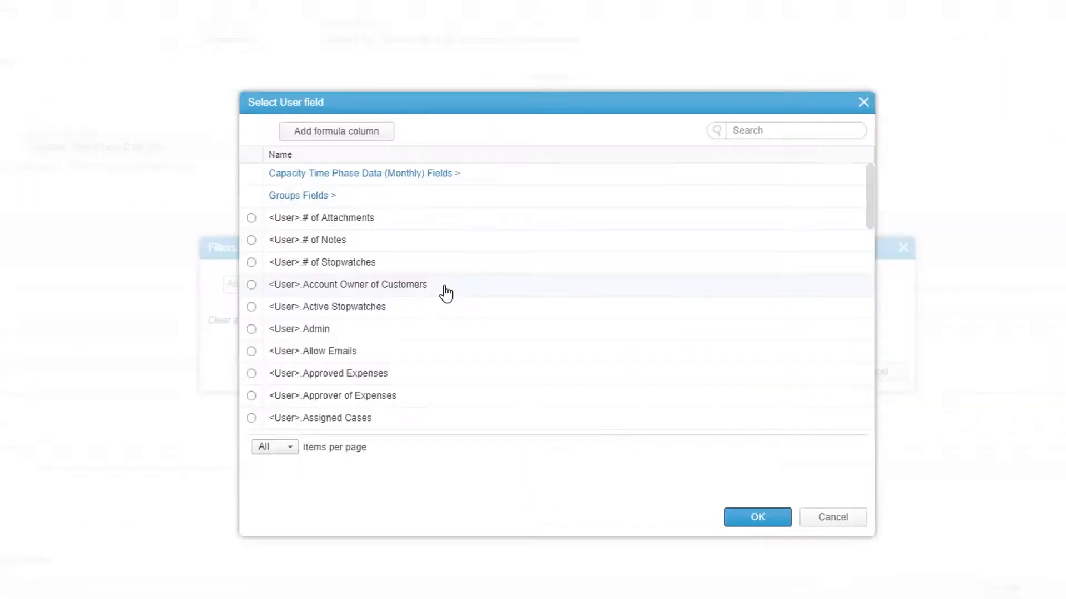
left_click(316, 197)
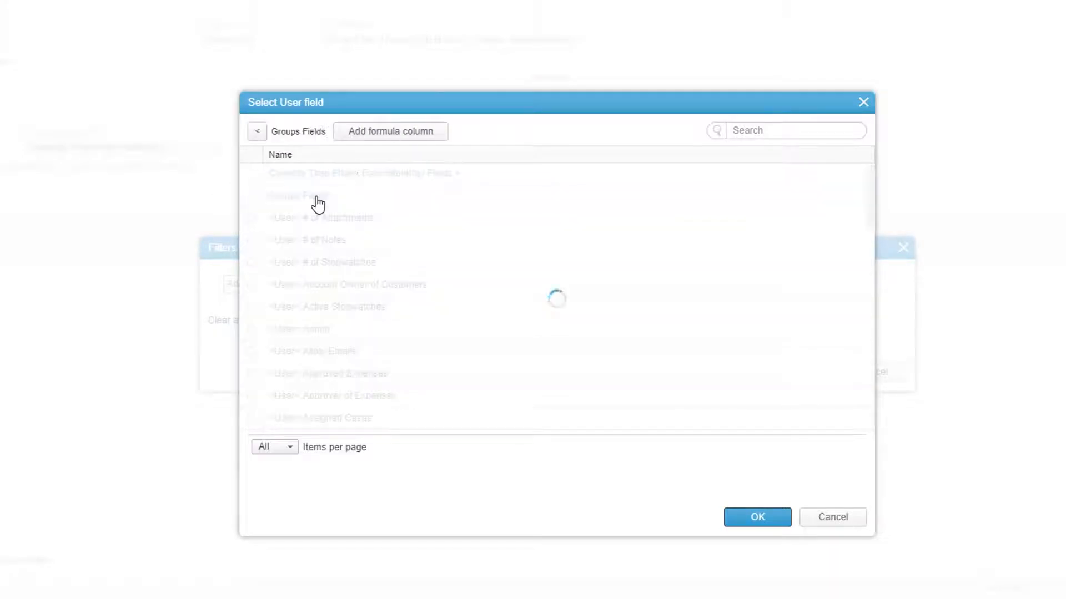
left_click(764, 130)
type("resourcing")
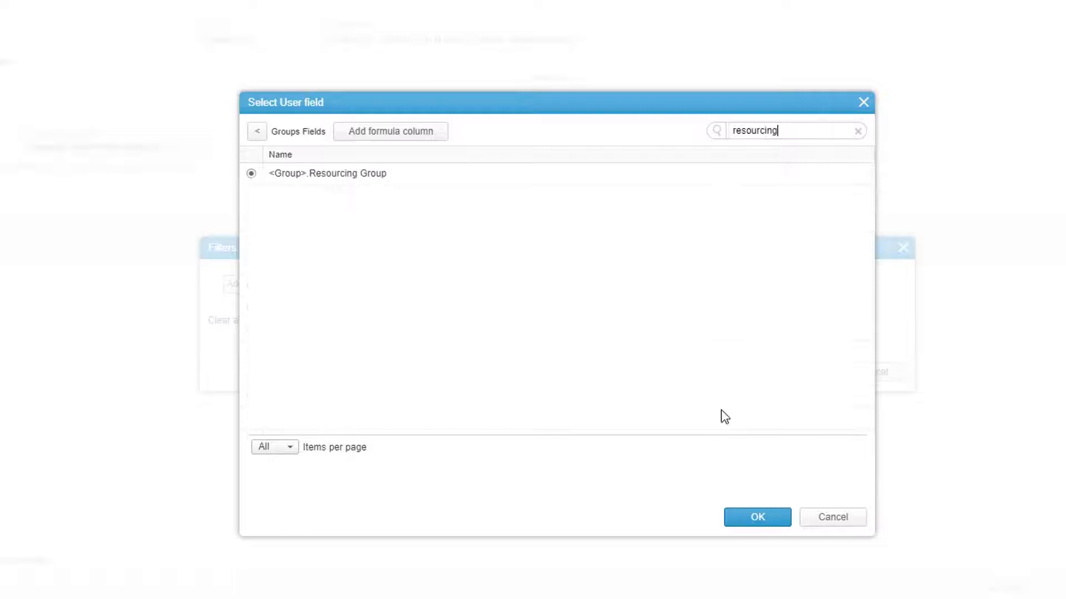
left_click(754, 519)
left_click(581, 276)
left_click(809, 385)
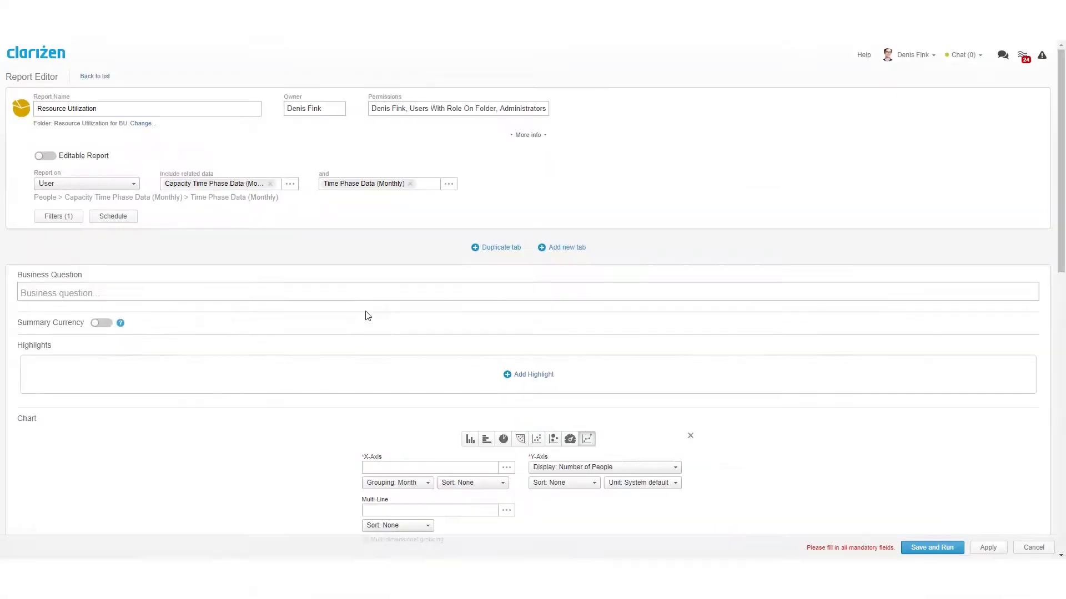
- Set the line chart's X-axis to the Date field of Capacity Time Phase Data (Monthly)
scroll(367, 316, "down", 4)
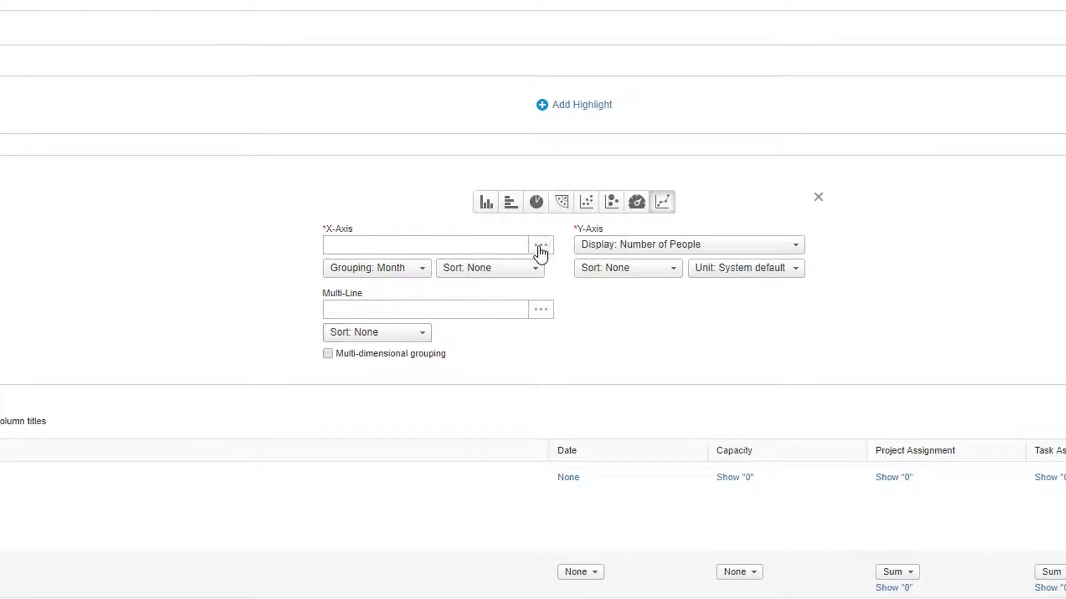
left_click(541, 246)
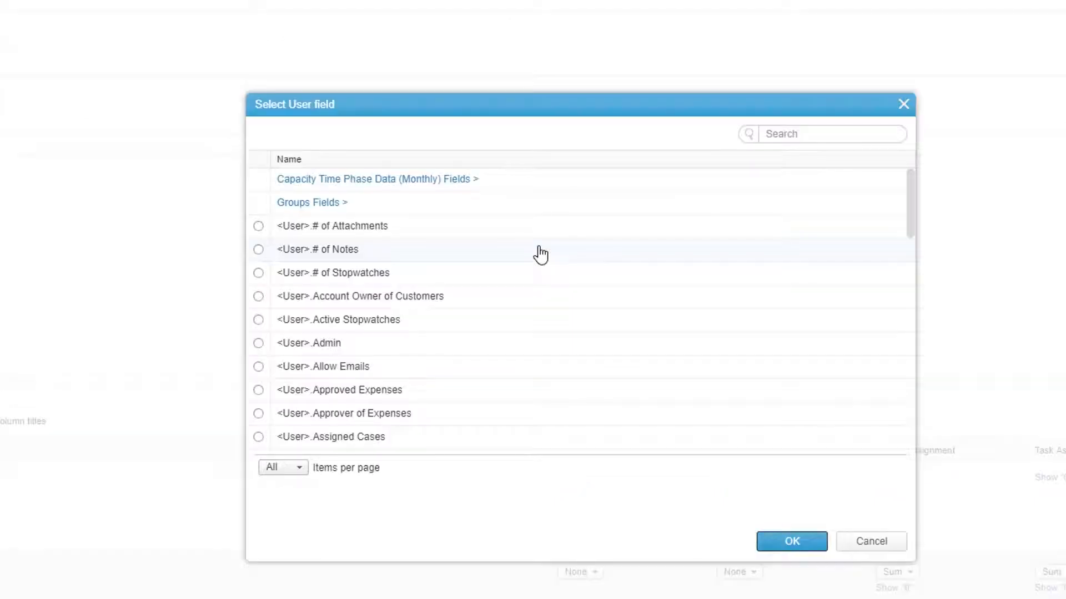
left_click(399, 180)
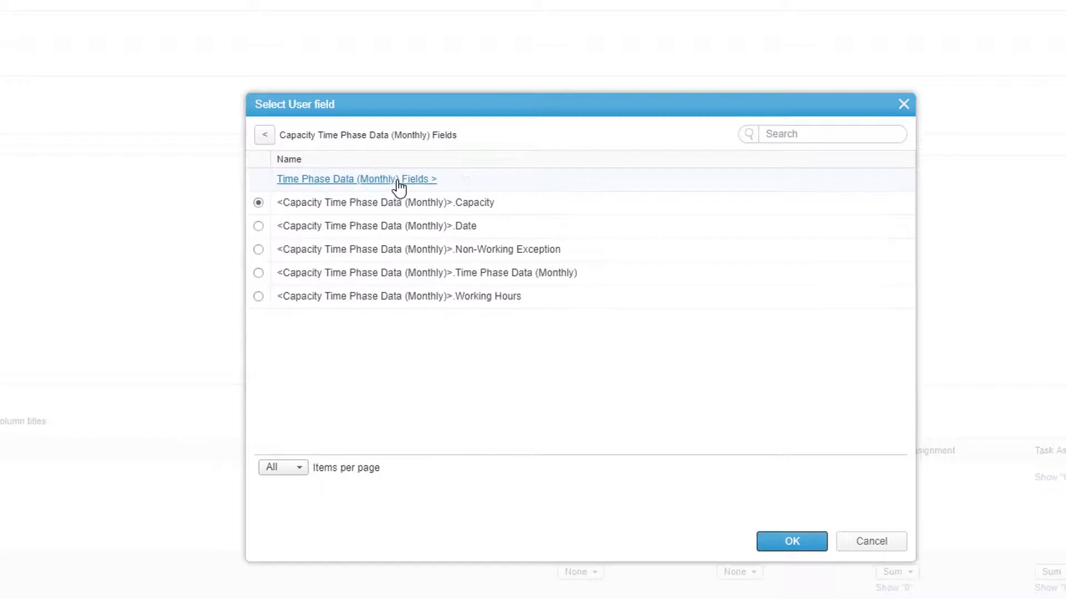
left_click(438, 230)
left_click(772, 541)
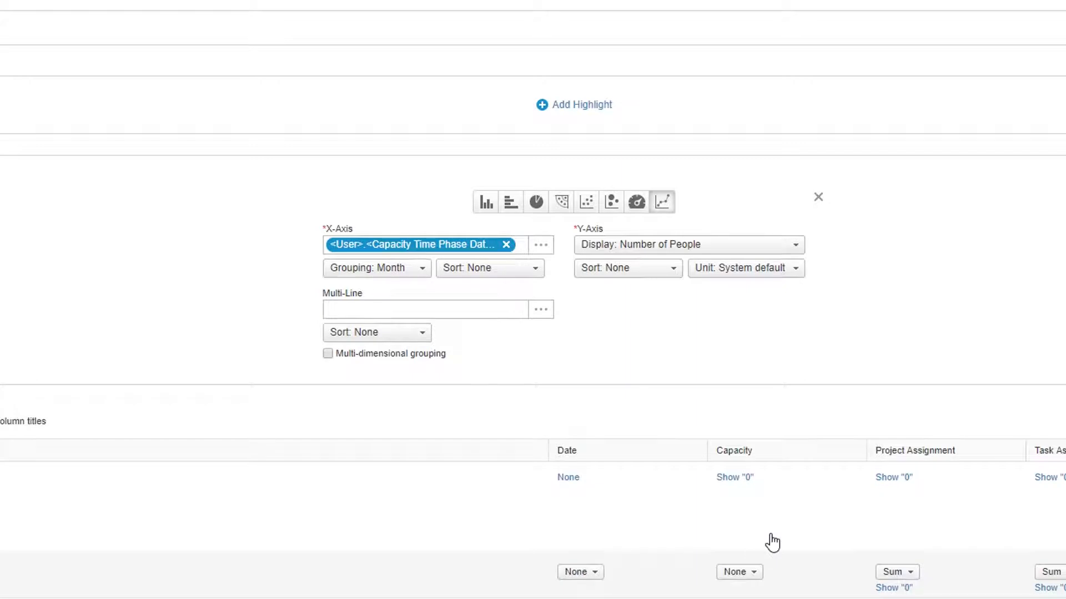
- Enable multi-dimensional grouping for the chart and set its Multi-Line field to Capacity from Capacity Time Phase Data (Monthly)
left_click(424, 354)
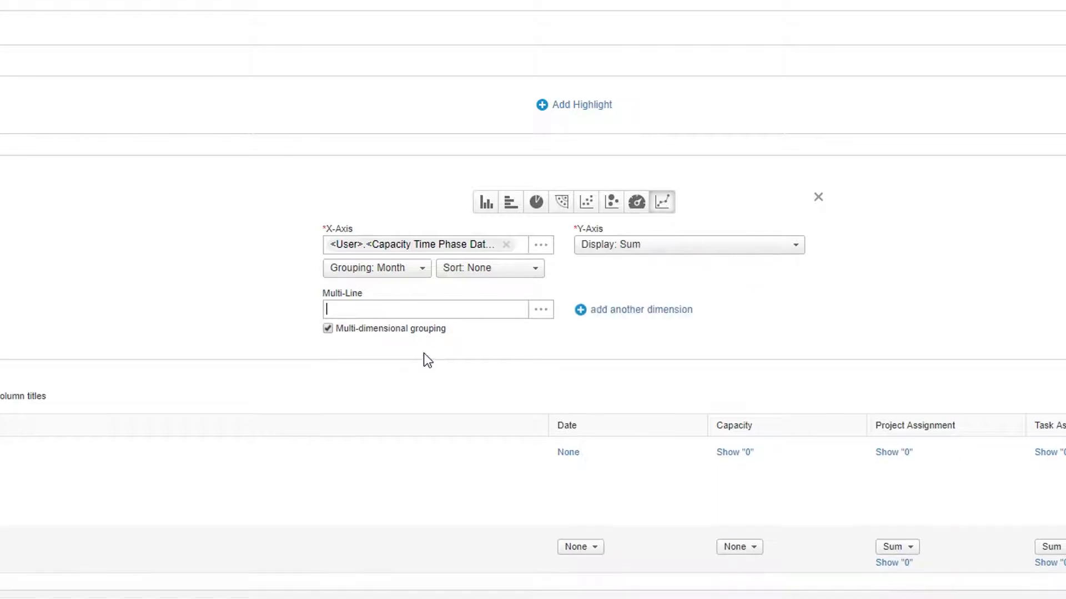
left_click(541, 311)
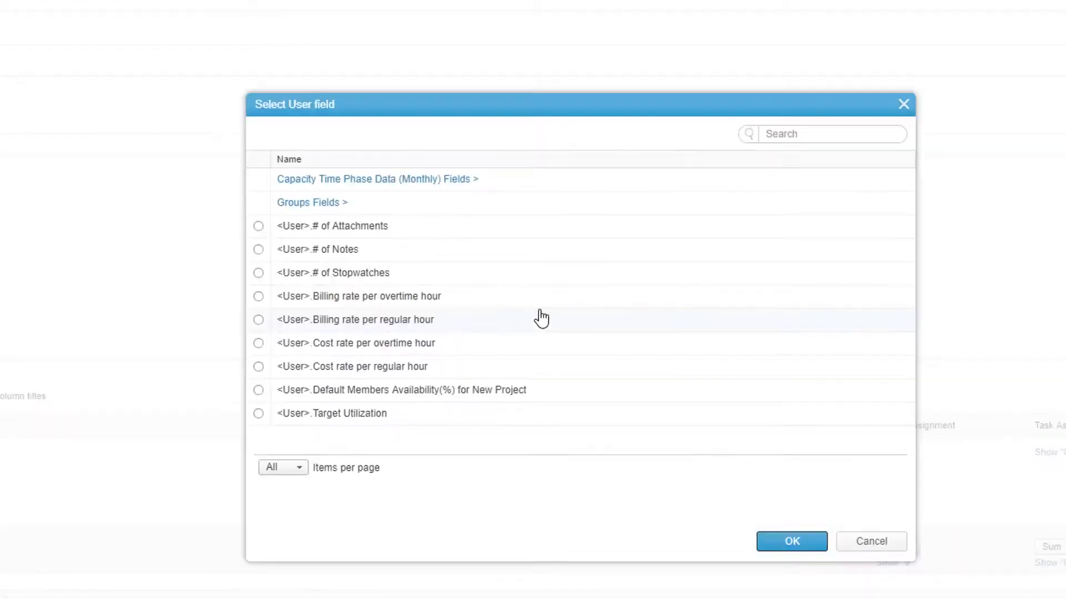
left_click(408, 179)
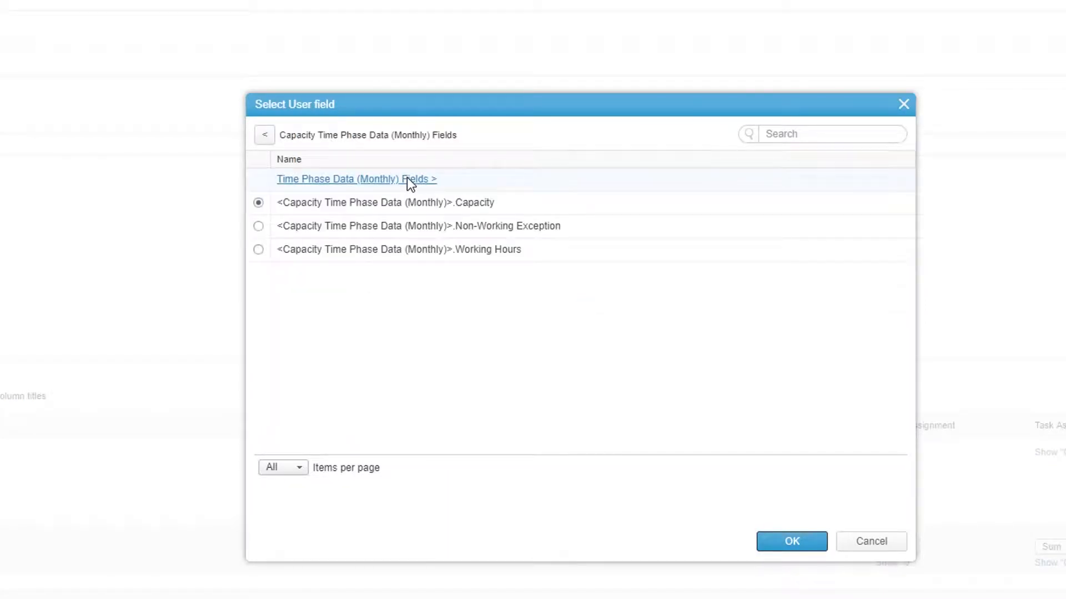
left_click(792, 541)
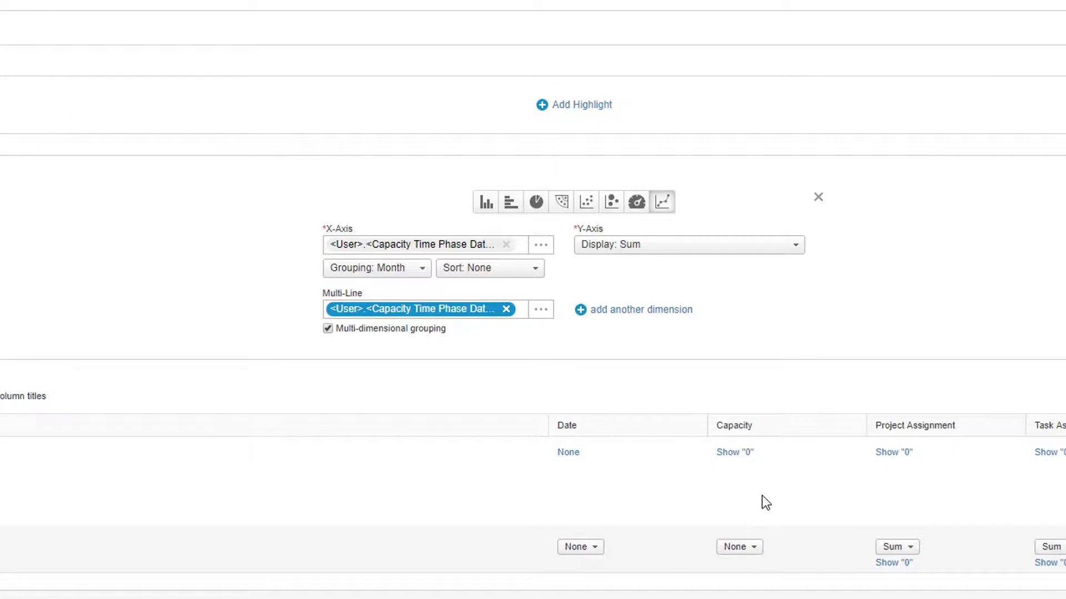
- Add another chart dimension using the Project Assignment field from Time Phase Data (Monthly)
left_click(633, 312)
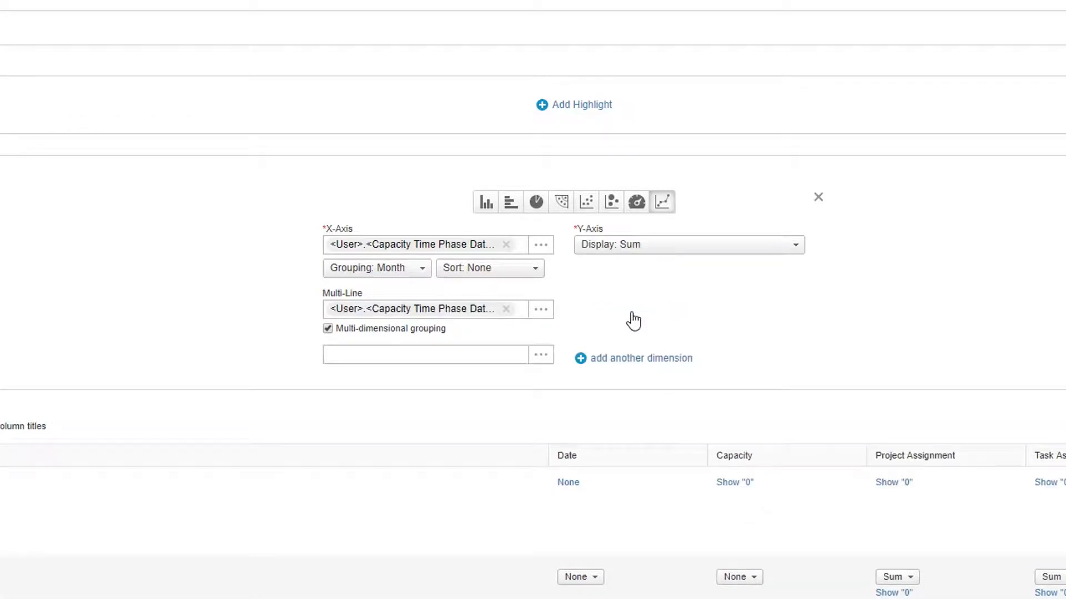
left_click(540, 357)
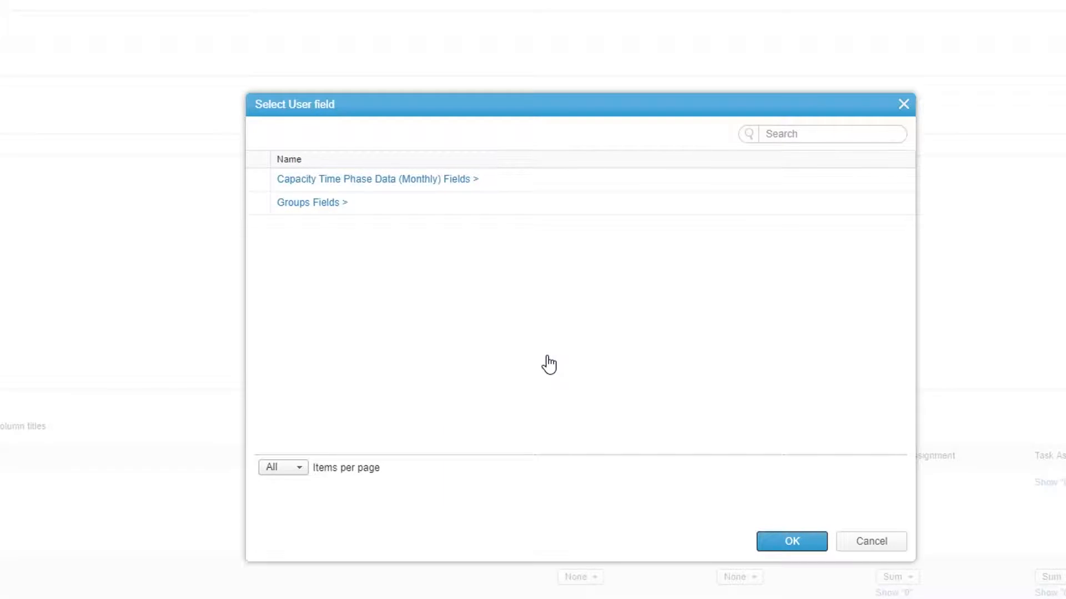
left_click(388, 183)
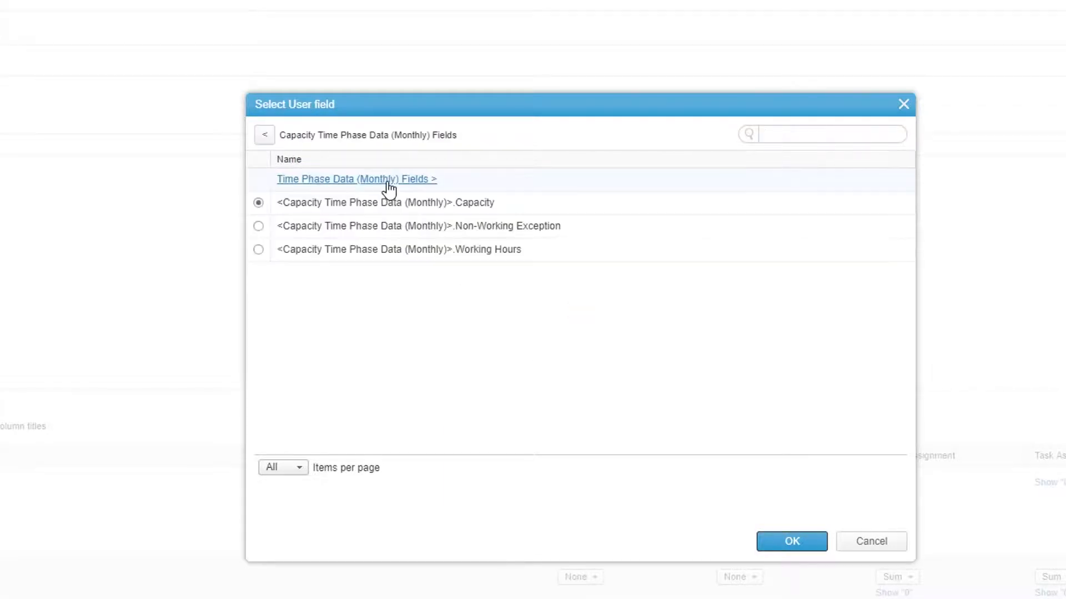
left_click(388, 183)
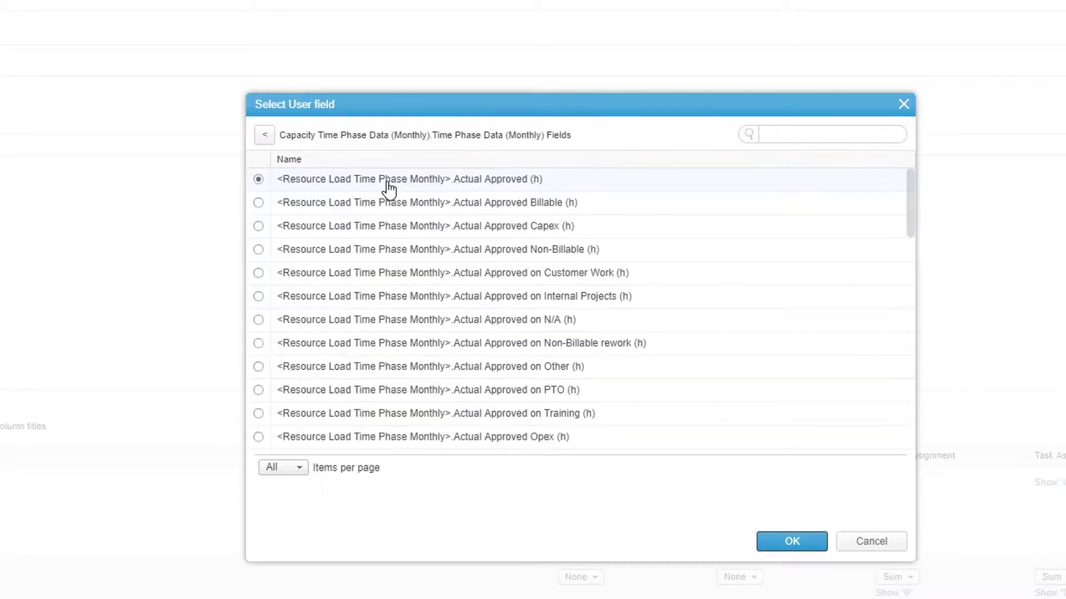
left_click(804, 135)
type("project assignment")
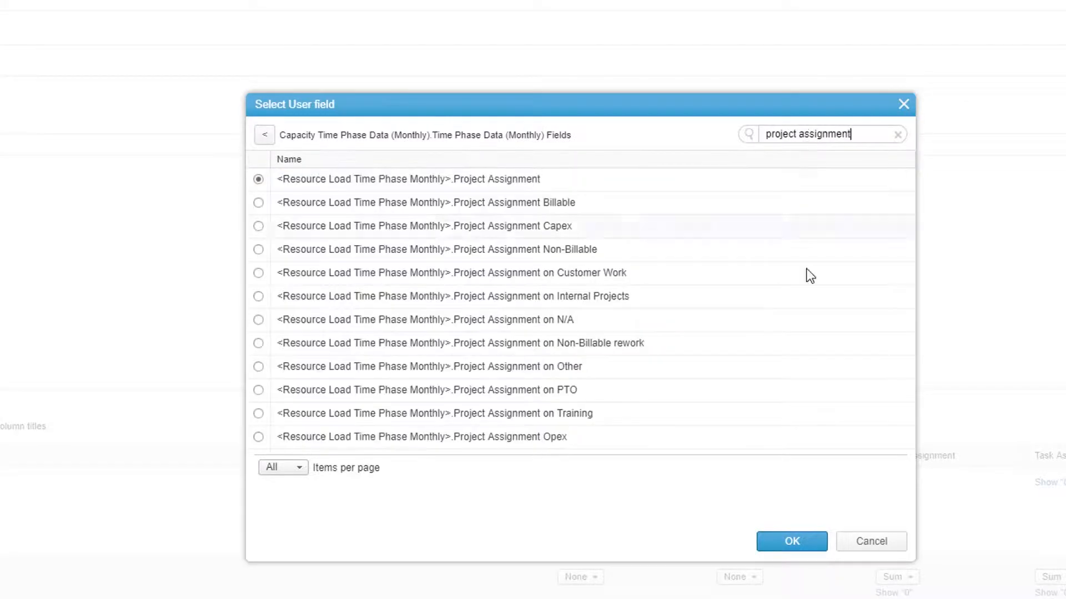
left_click(796, 540)
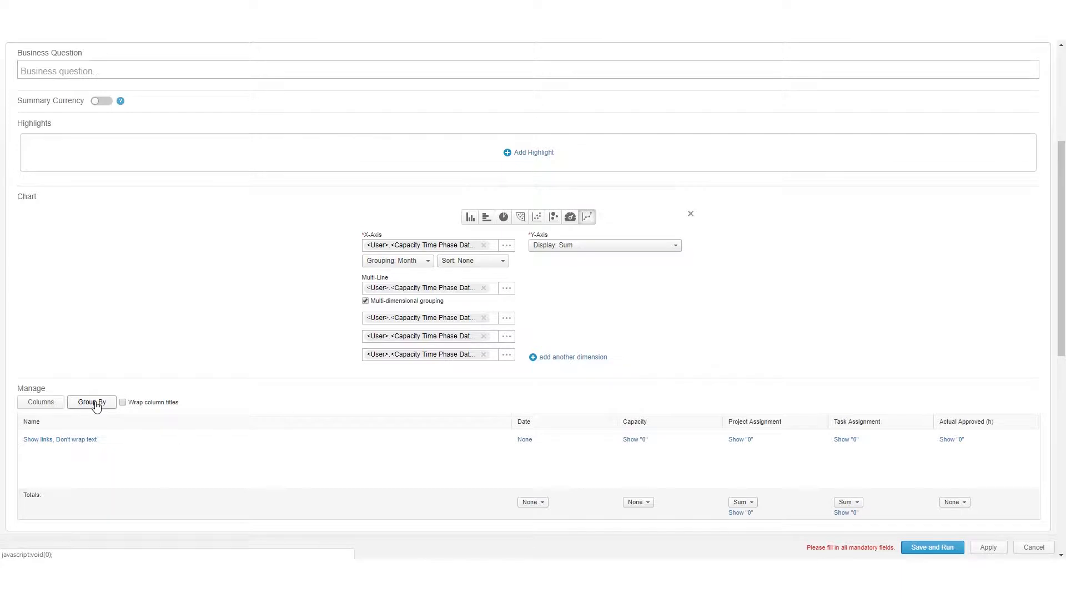
- Group the report by the user's Groups field with descending sort order
left_click(93, 403)
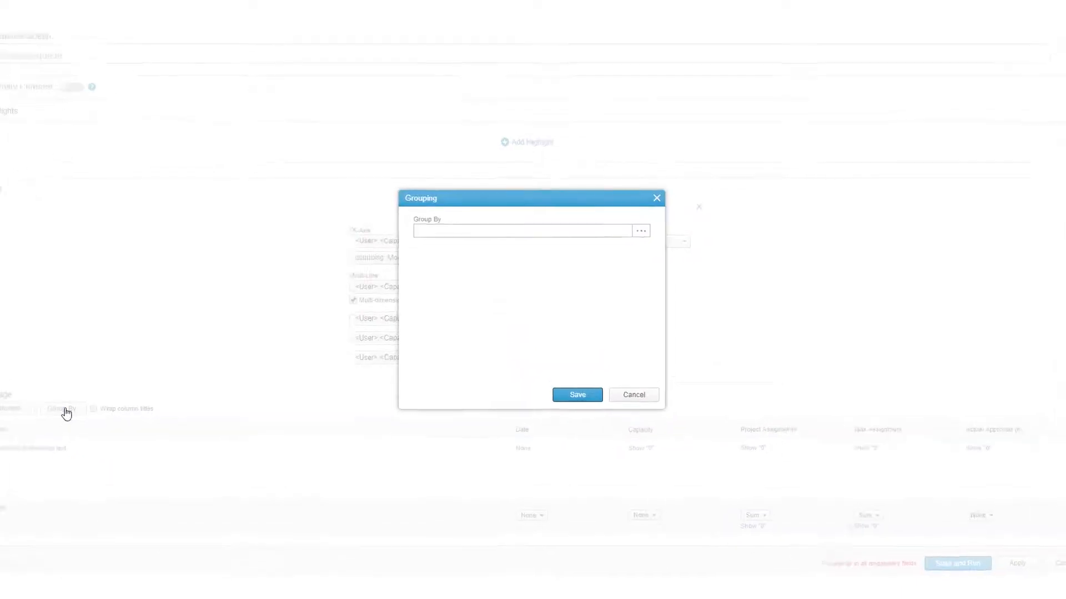
left_click(686, 193)
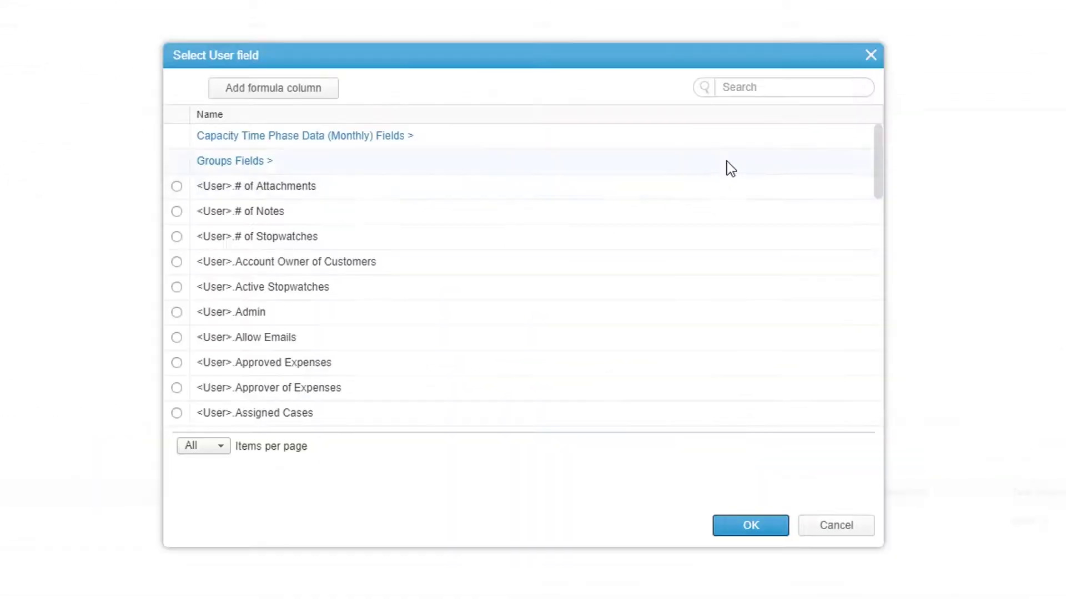
left_click(784, 86)
type("group")
left_click(722, 161)
left_click(761, 526)
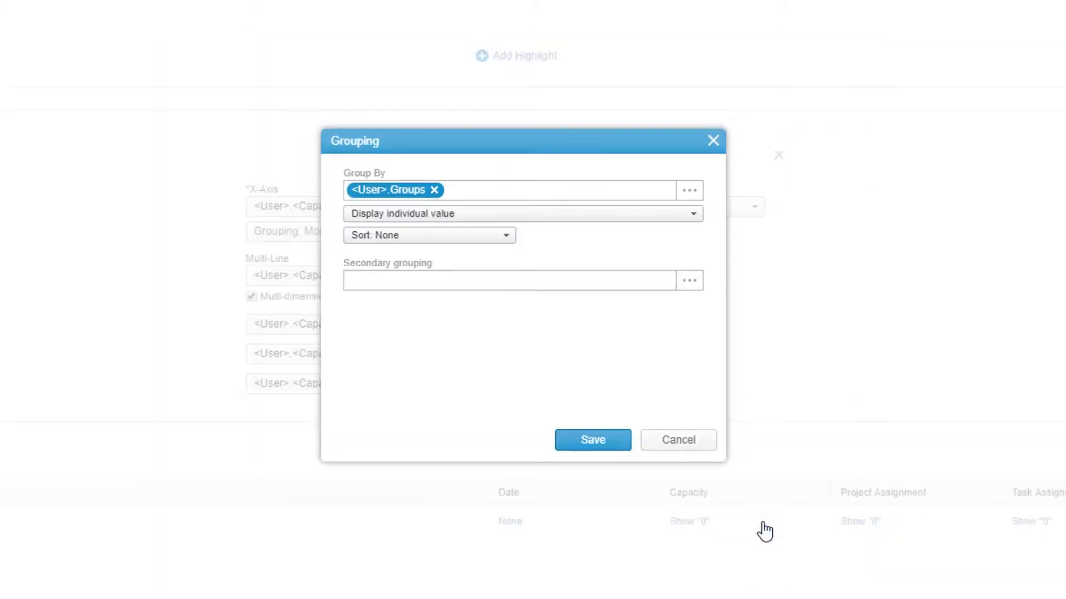
left_click(495, 241)
left_click(483, 300)
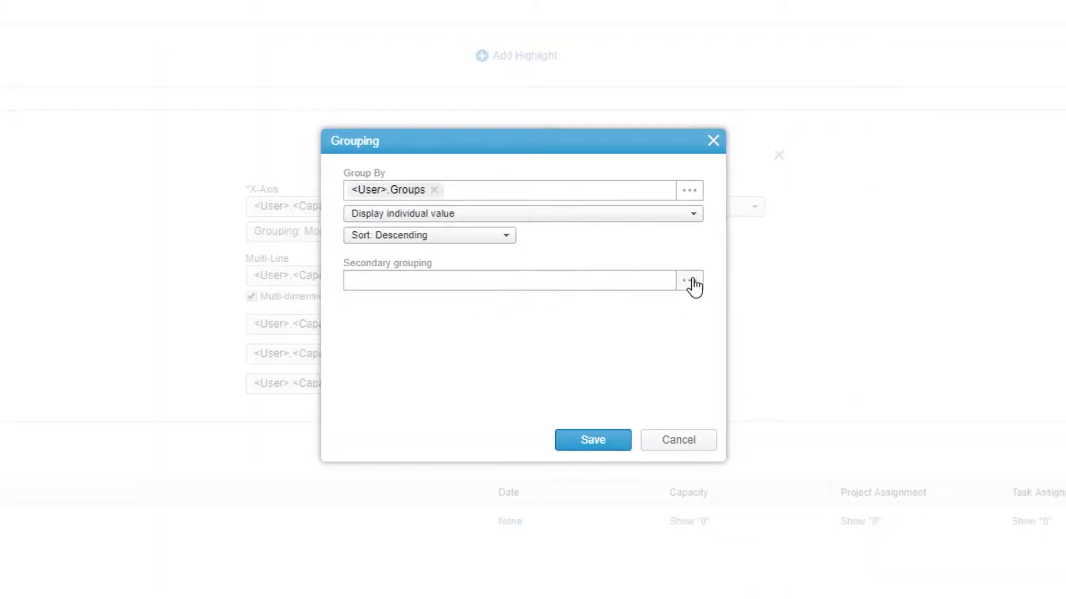
- Set the report's secondary grouping to the user's Name field
left_click(690, 281)
left_click(757, 88)
type("name")
left_click(471, 209)
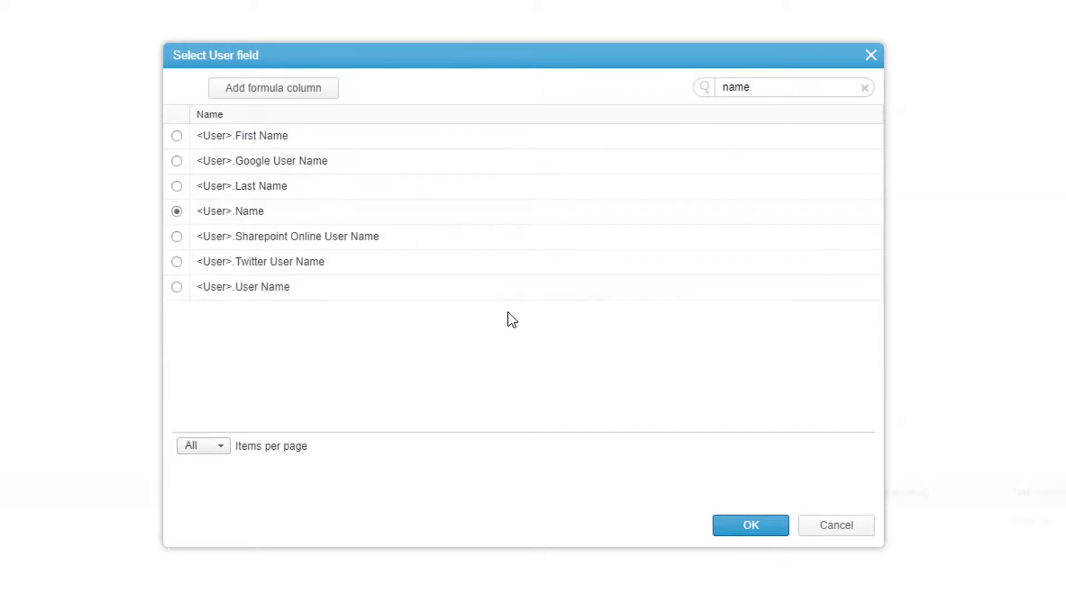
left_click(734, 525)
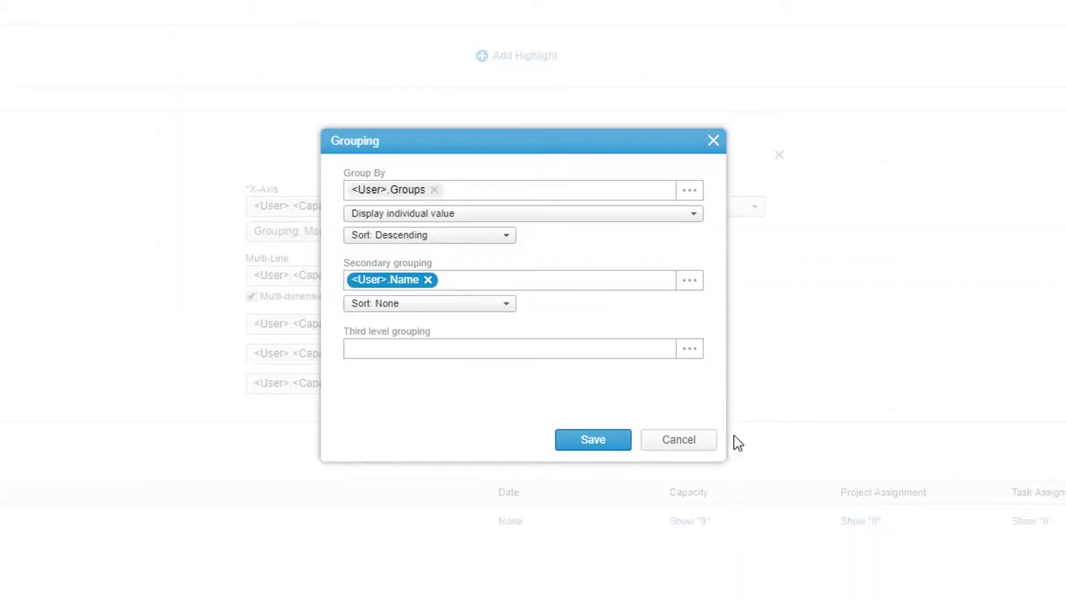
- Set the third level grouping to the Date field of Capacity Time Phase Data (Monthly) and save the grouping
left_click(692, 351)
left_click(349, 139)
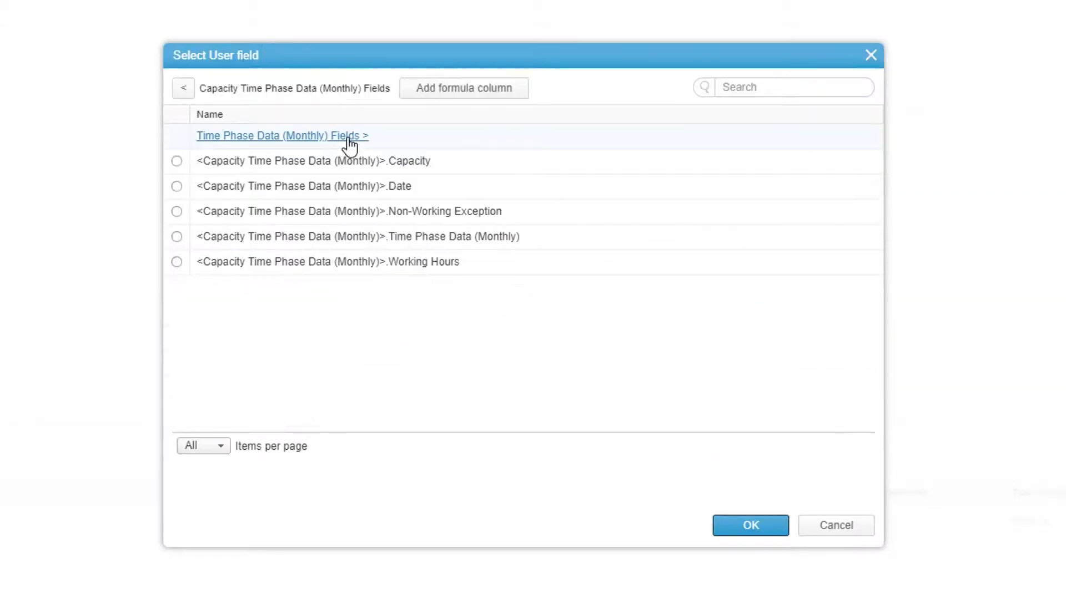
left_click(176, 186)
left_click(750, 525)
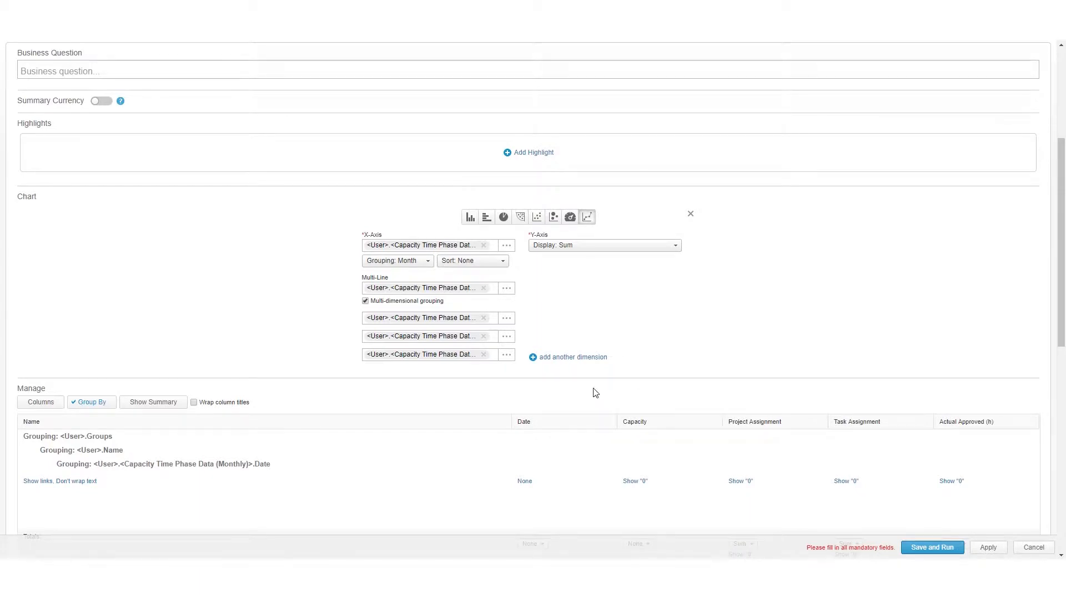
- Conditionally format the Project Assignment and Task Assignment sum totals, with red for the Greater Than rule and green for the Less Than rule
scroll(595, 392, "down", 2)
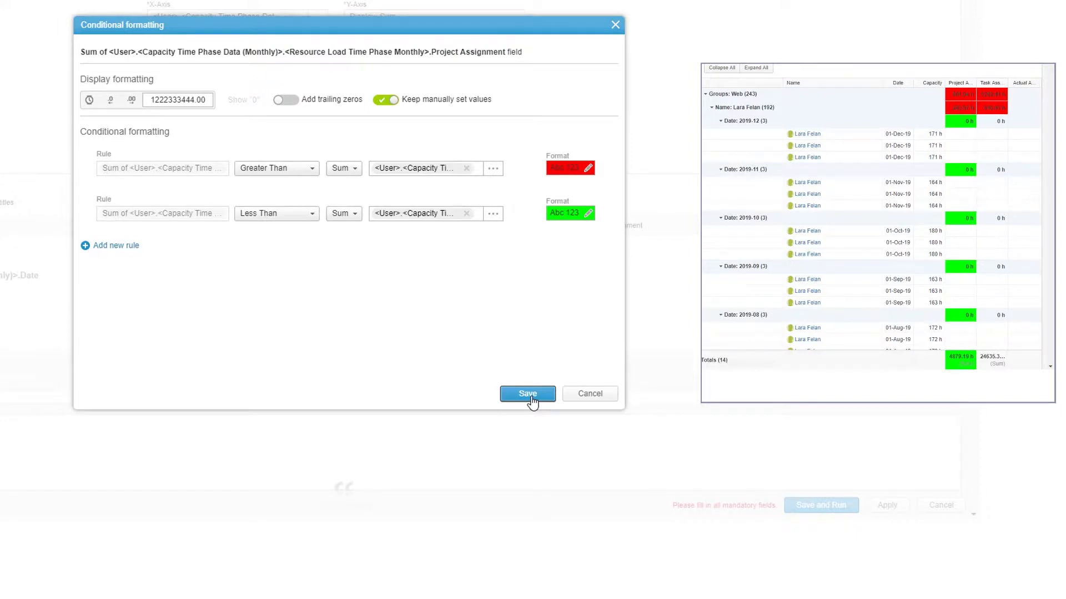
left_click(528, 394)
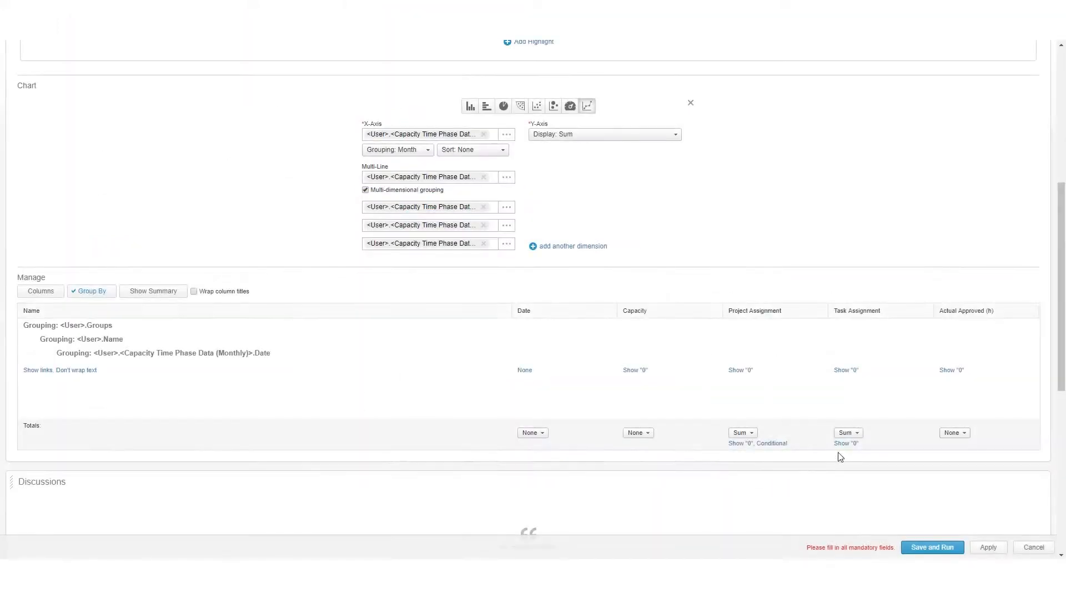
left_click(844, 444)
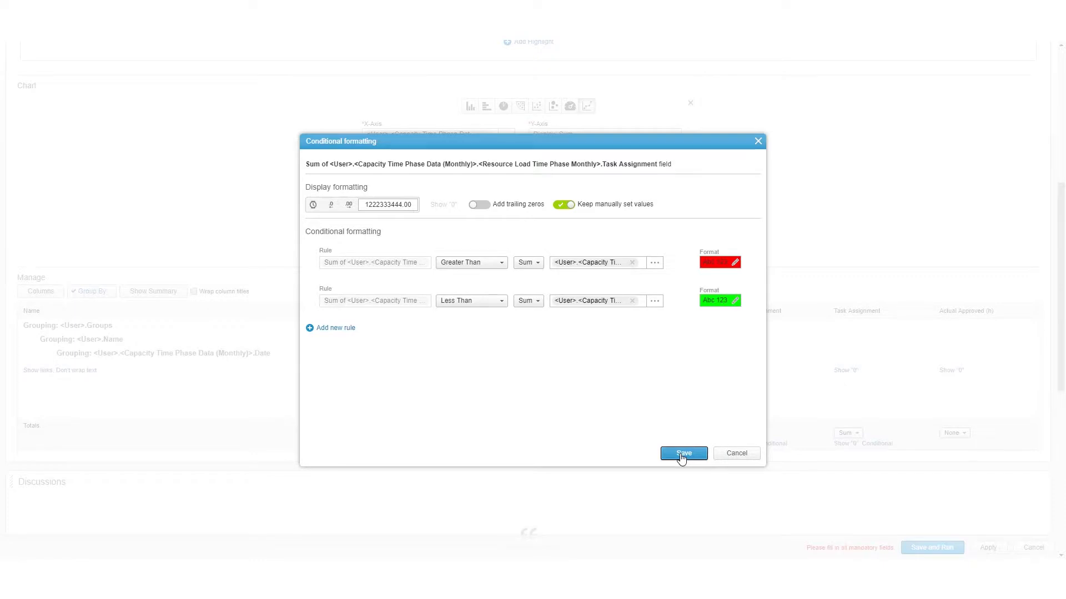
left_click(682, 454)
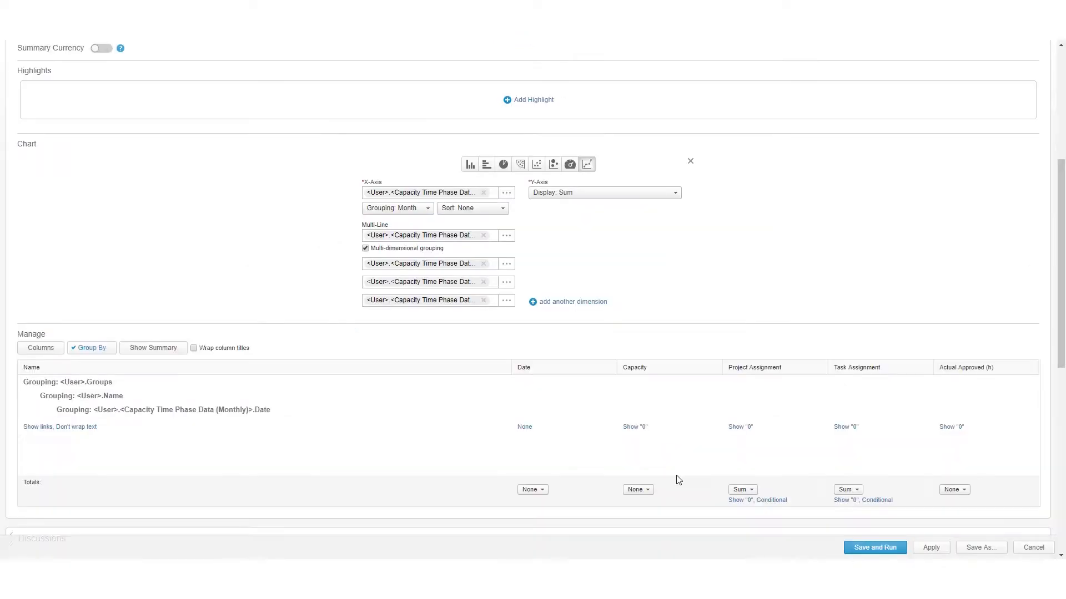
- Save and run the Resource Utilization report, and review its chart and grouped results
left_click(875, 548)
mouse_move(515, 365)
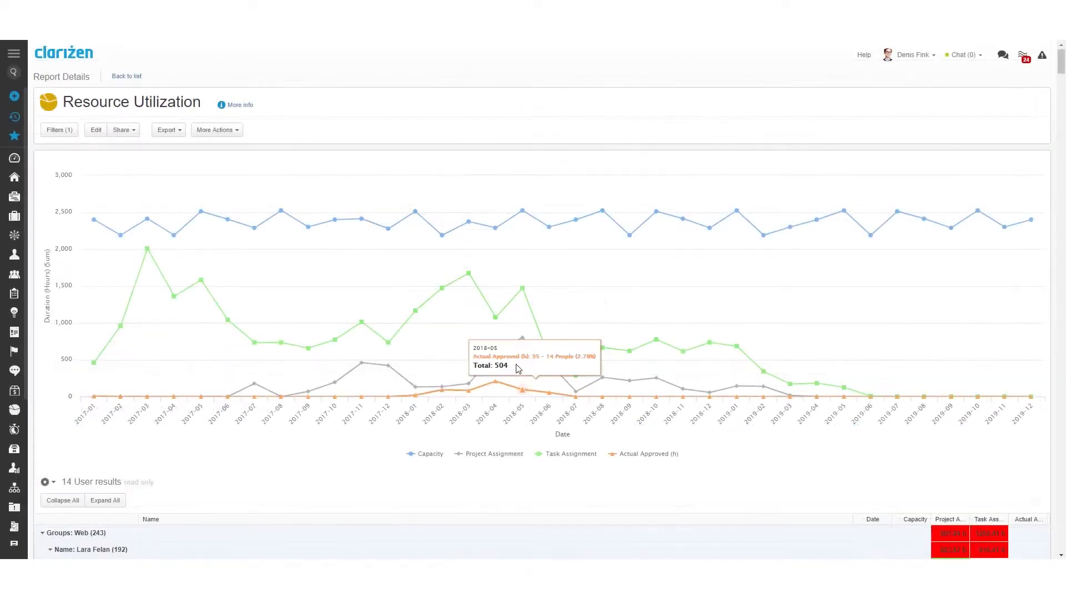
scroll(513, 364, "down", 6)
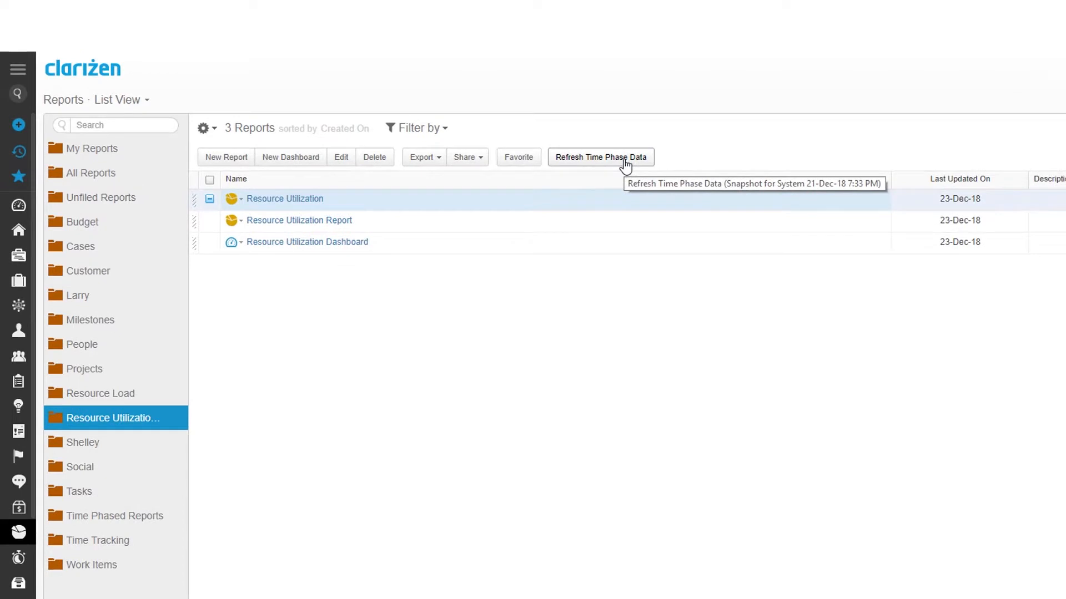
- Refresh the time phase data from the reports list with the Resource Utilization report selected
left_click(625, 161)
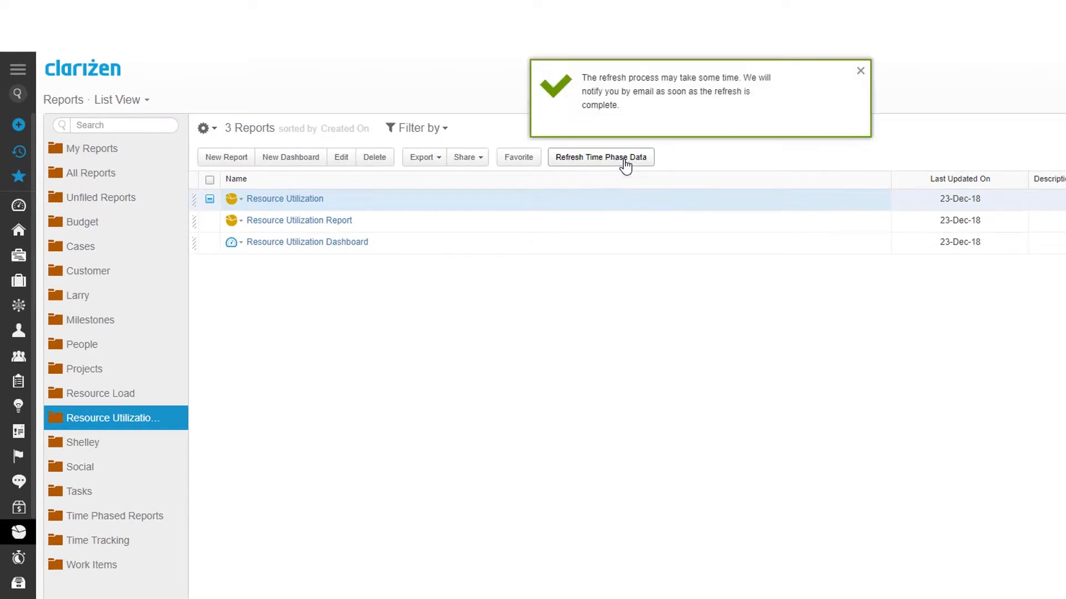